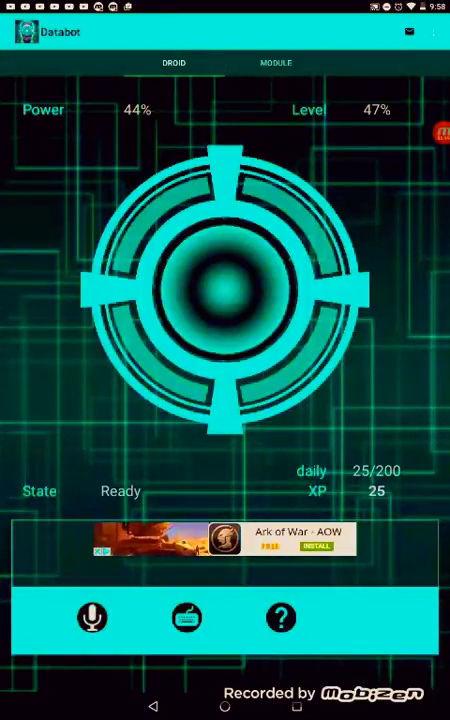
Try two spoken requests with the microphone, then bring up the typed-request screen.
left_click(91, 617)
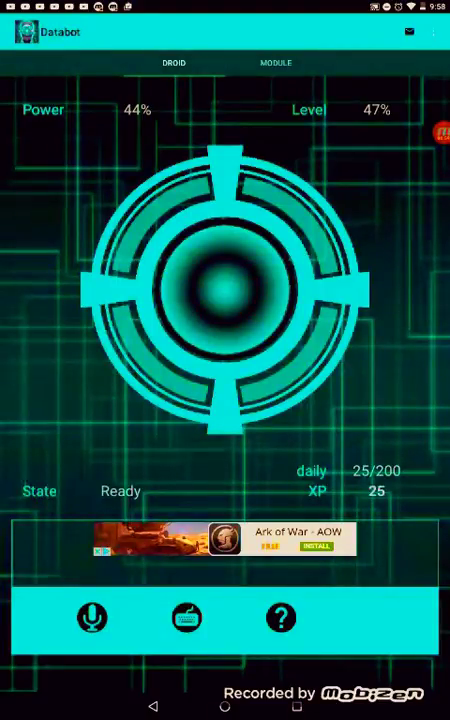
left_click(92, 617)
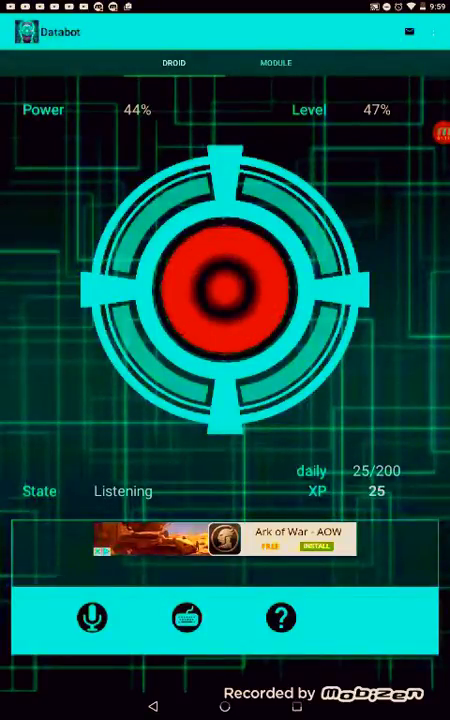
left_click(186, 618)
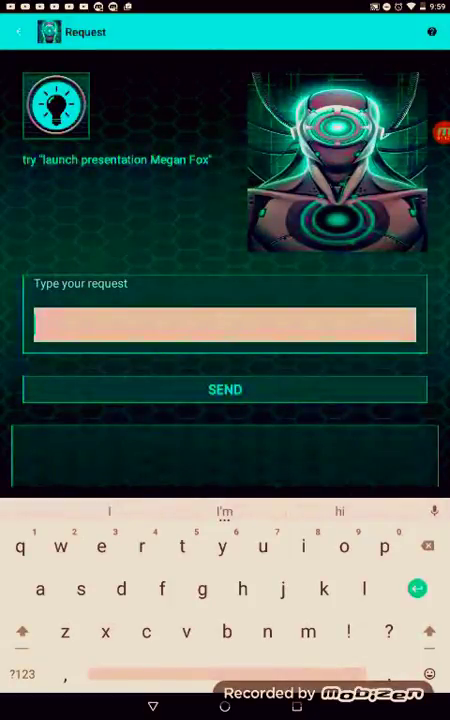
type("hello")
Send the typed 'hello' request to the droid.
left_click(225, 389)
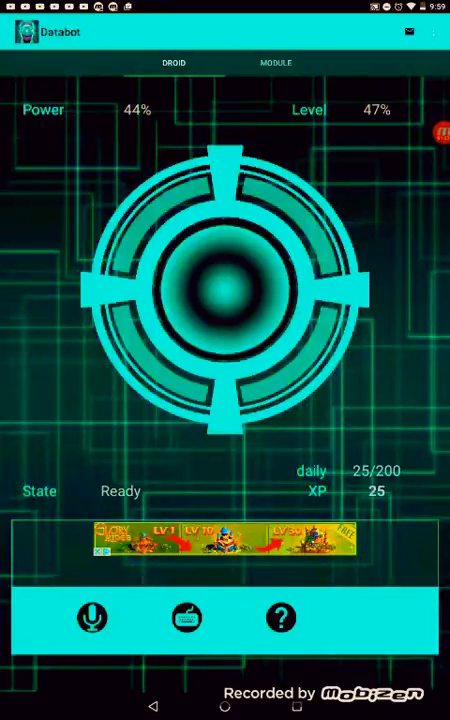
Send the typed request 'what is my name', correcting a mistyped letter.
left_click(105, 350)
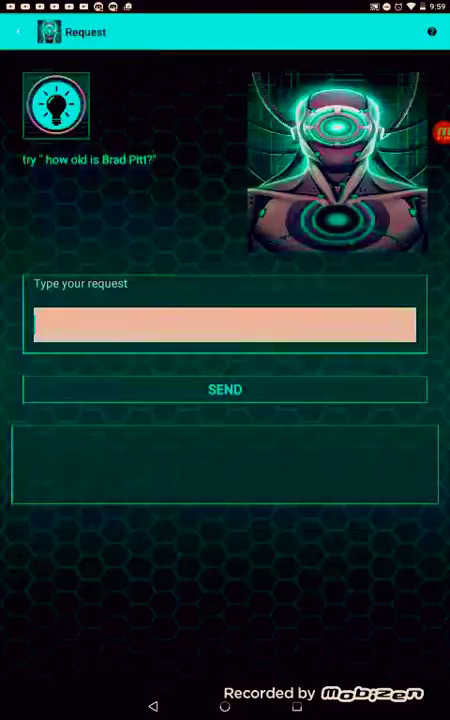
type("w")
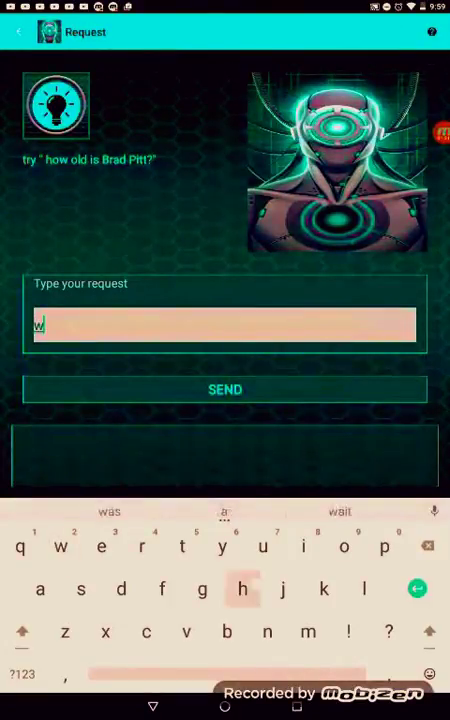
type("ha")
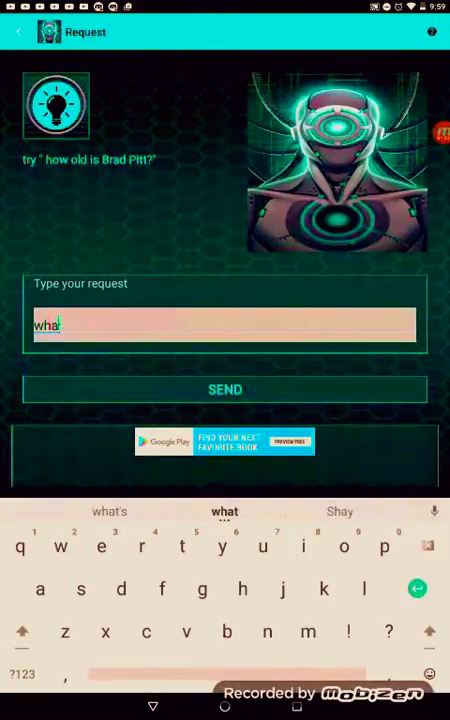
type("t")
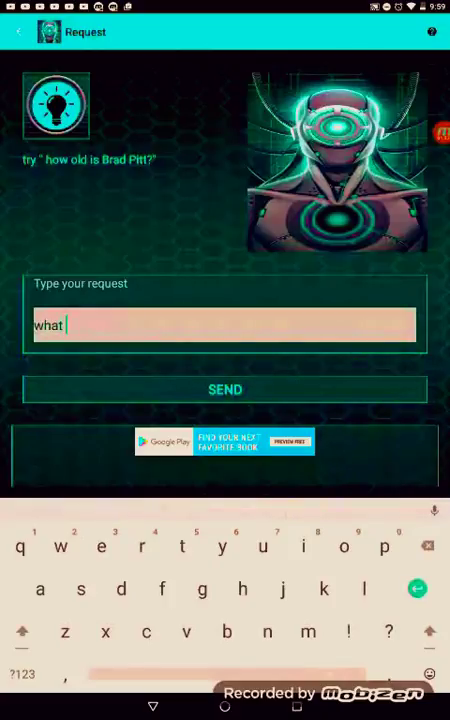
type(" is ")
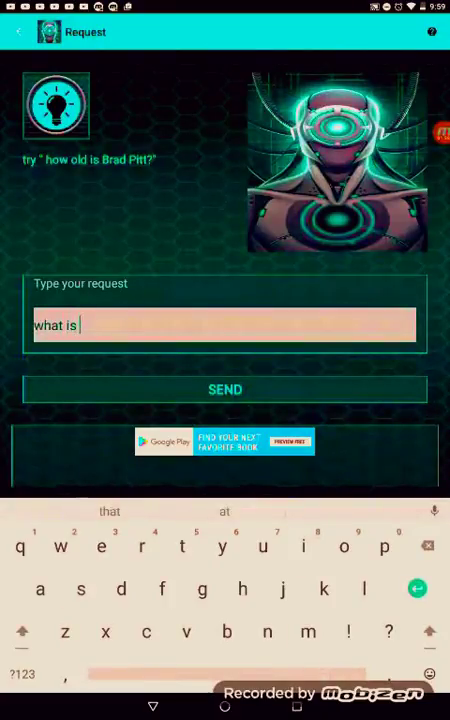
type("my name")
left_click(224, 389)
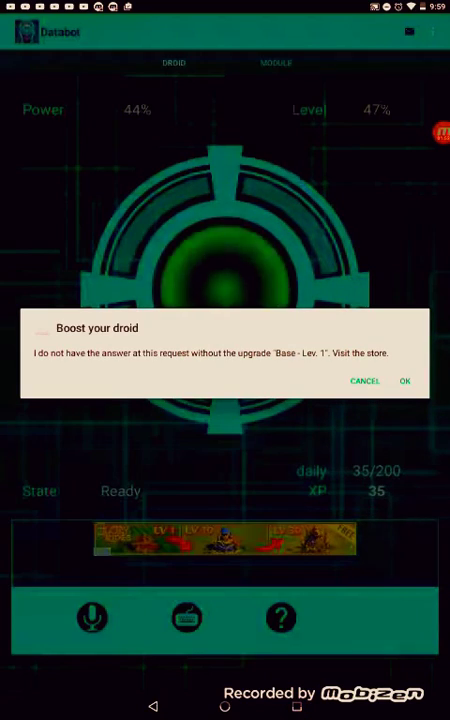
Accept the Boost your droid notice to go to the Store.
left_click(405, 380)
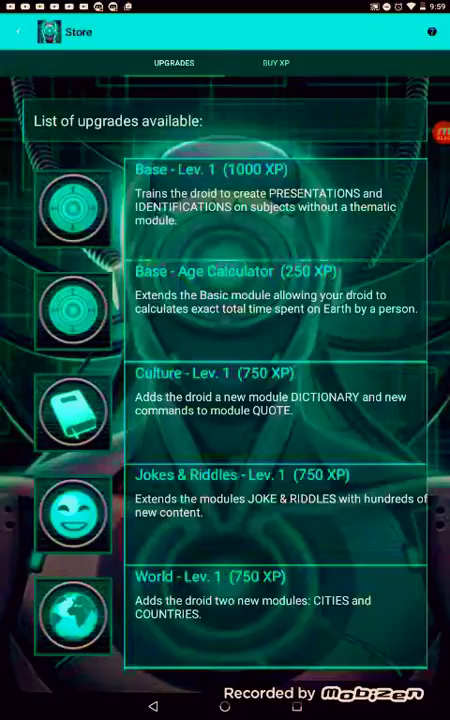
scroll(225, 400, "down", 3)
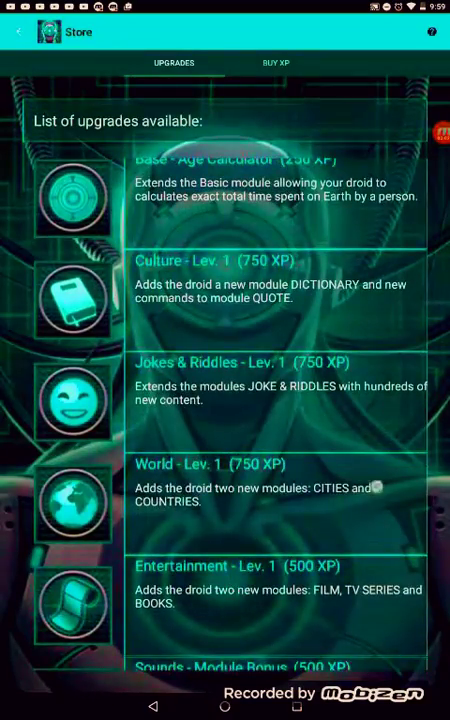
Check World and Entertainment (500 XP) upgrade details, buy neither, and leave the Store.
left_click(373, 495)
left_click(361, 496)
scroll(225, 400, "down", 3)
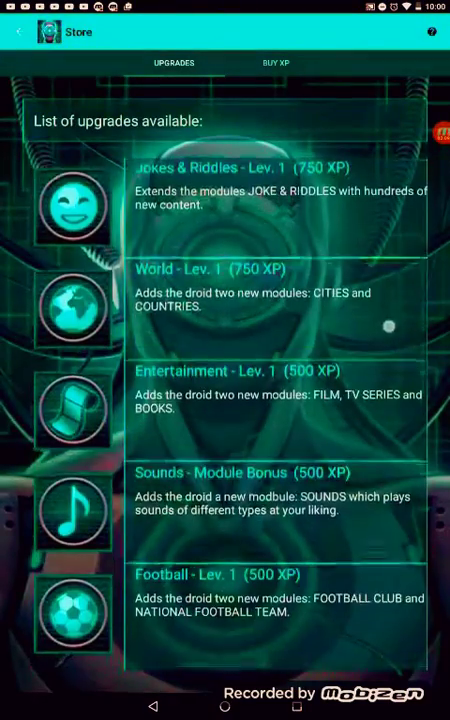
left_click(275, 400)
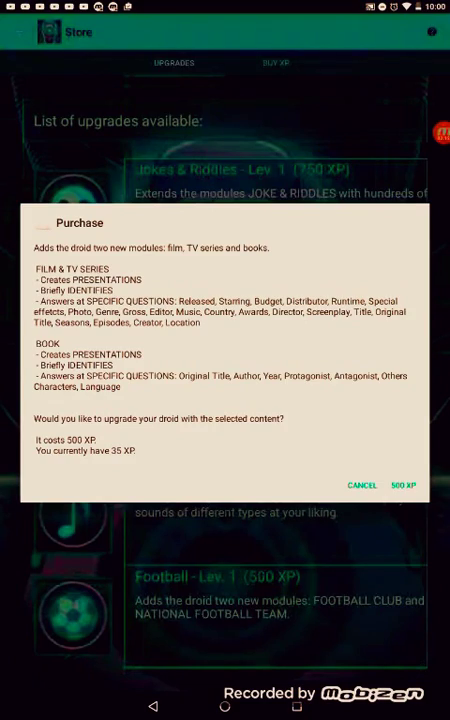
left_click(361, 485)
key("Escape")
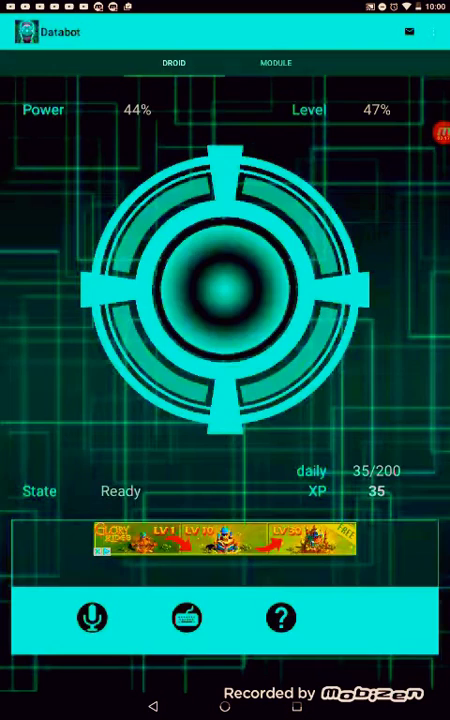
left_click(186, 617)
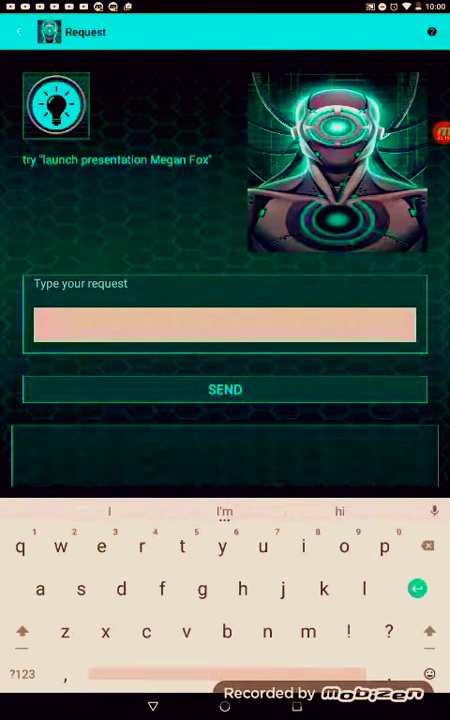
type("...")
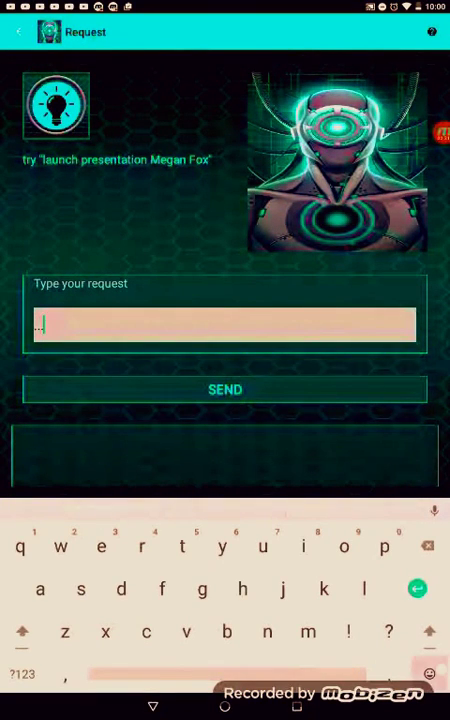
Send a request of '...' followed by a heart emoji.
left_click(429, 673)
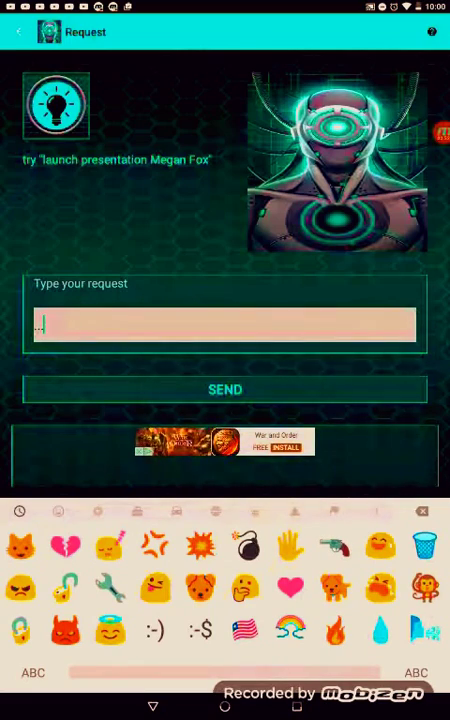
left_click(290, 588)
left_click(333, 385)
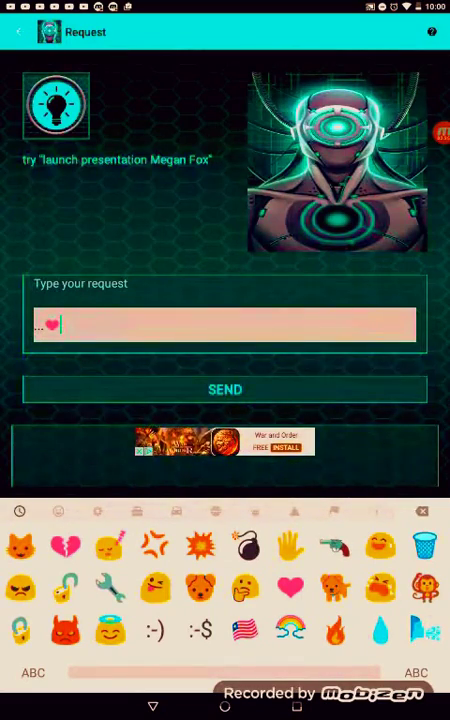